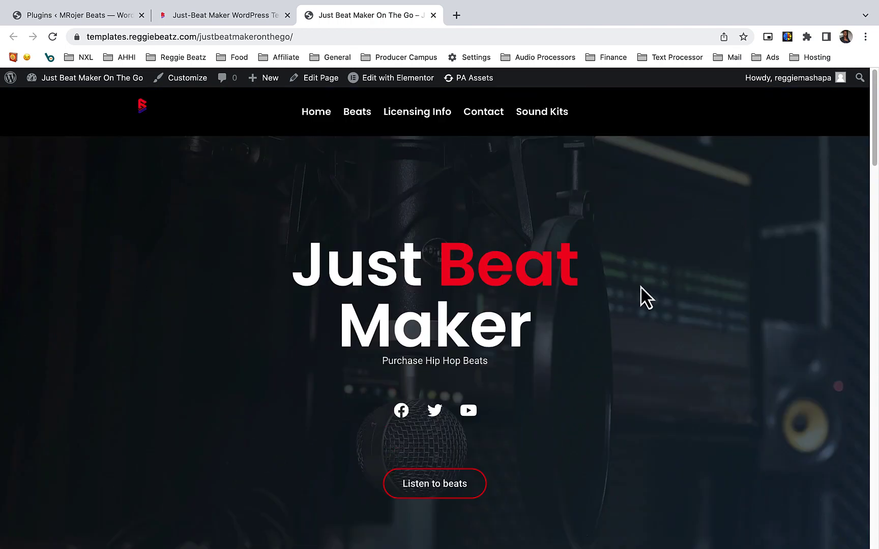
Step: Add the $19,00 Just Beat Maker WordPress template to the cart and view the cart
scroll(30, 318, down, 2)
scroll(6, 315, down, 13)
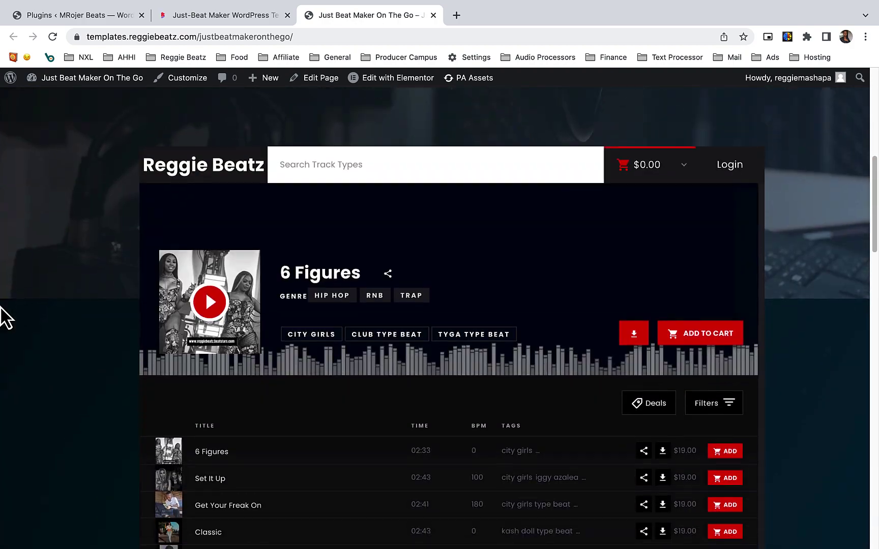
scroll(6, 318, down, 12)
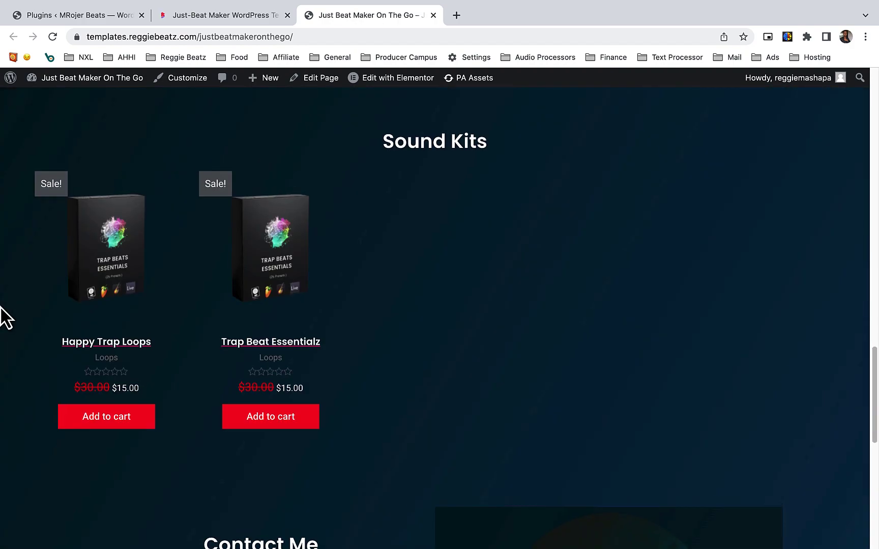
scroll(6, 317, up, 5)
scroll(6, 318, up, 20)
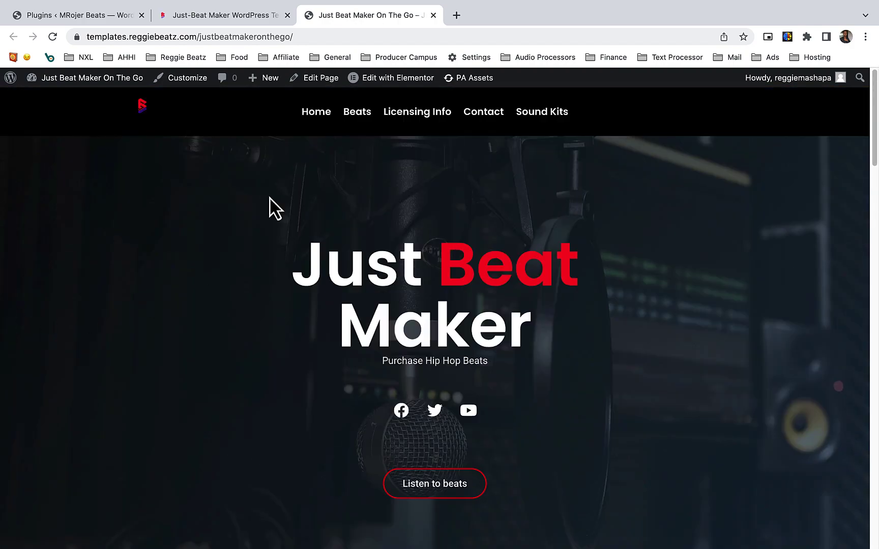
click(235, 20)
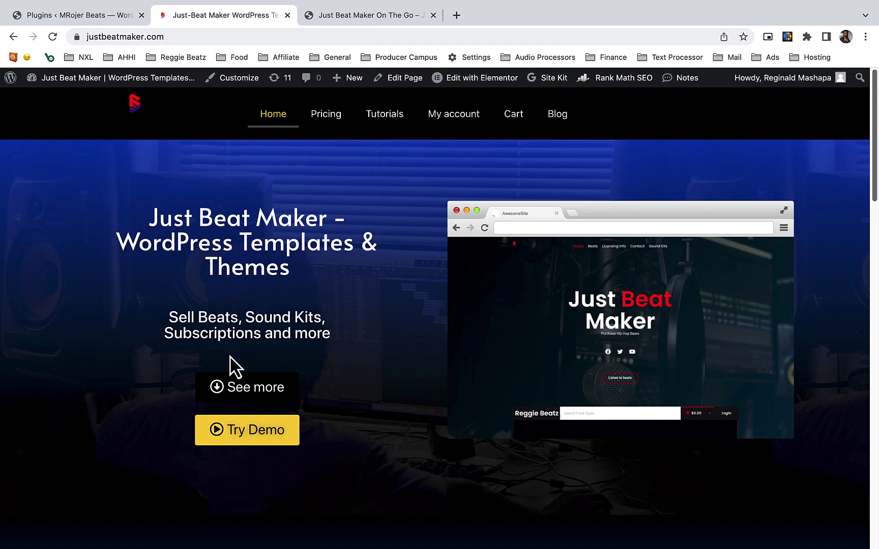
click(252, 390)
scroll(250, 383, down, 5)
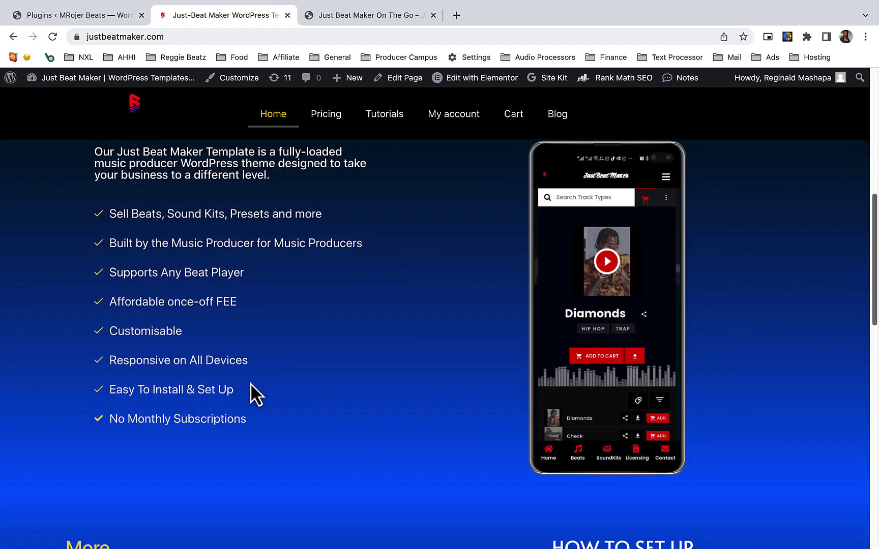
scroll(249, 383, down, 10)
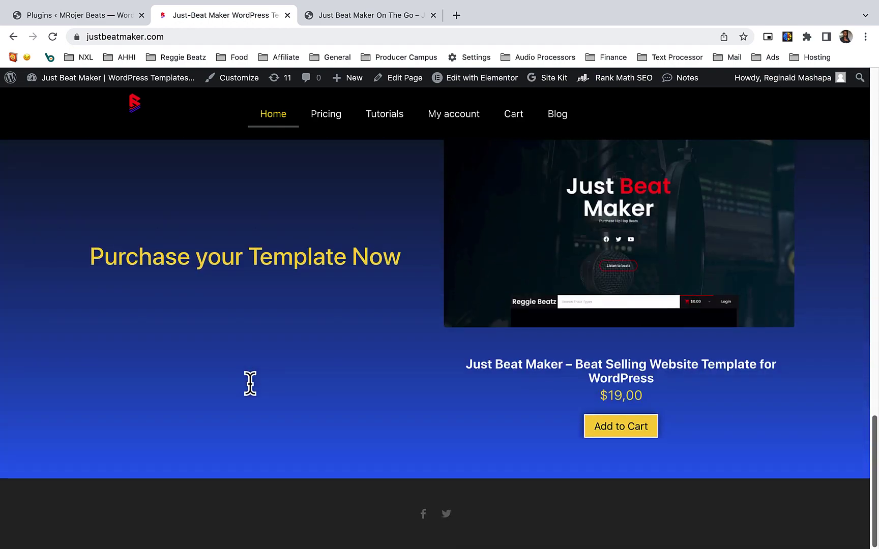
click(624, 433)
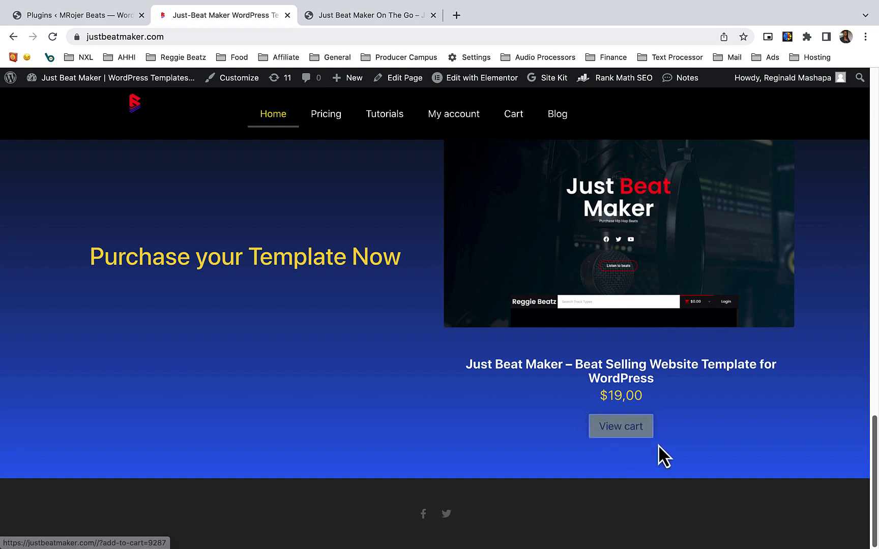
click(621, 429)
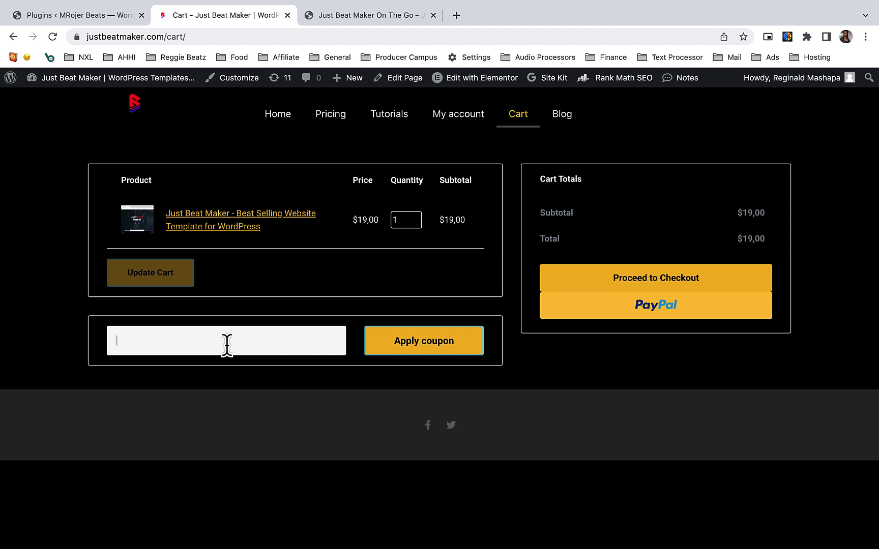
Step: Apply the rbtest coupon to bring the total to $0,00, then check out and place the order
click(424, 339)
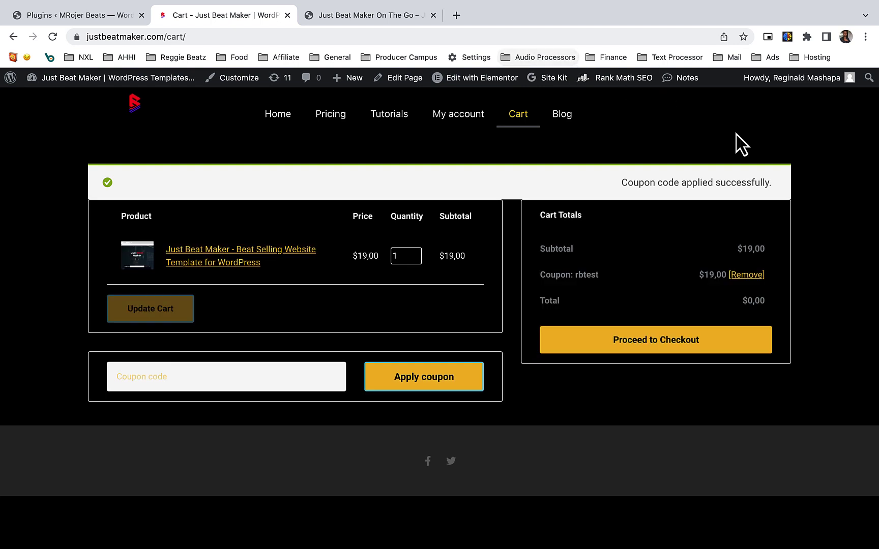
click(679, 351)
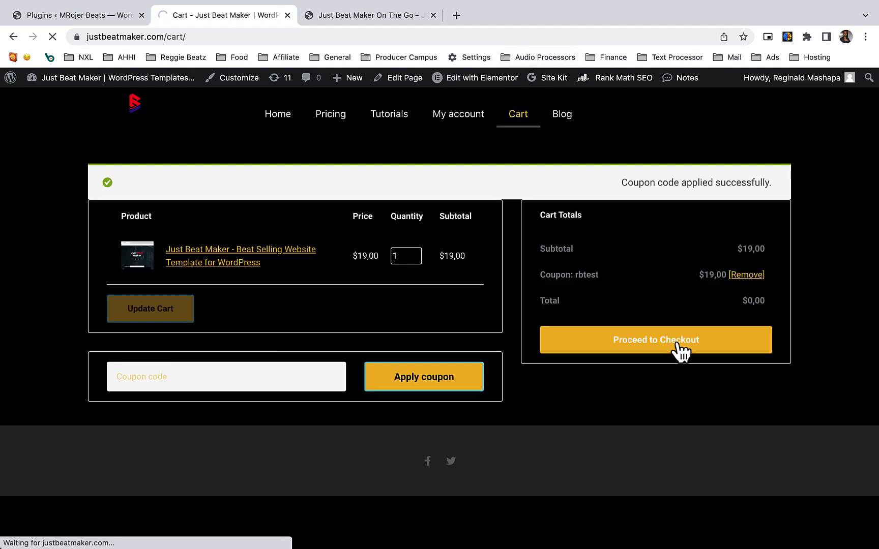
scroll(298, 305, down, 2)
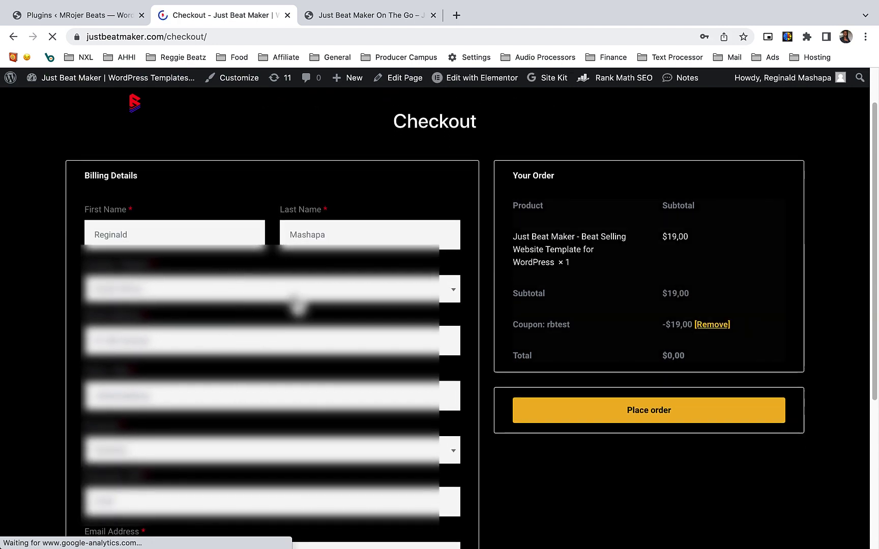
scroll(311, 300, up, 1)
scroll(290, 222, down, 2)
scroll(223, 381, up, 2)
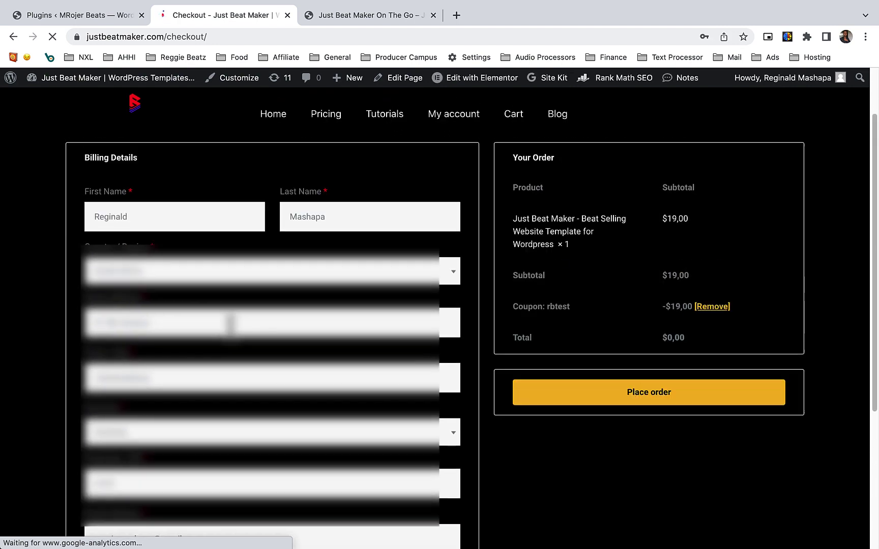
scroll(177, 339, down, 5)
scroll(178, 340, up, 6)
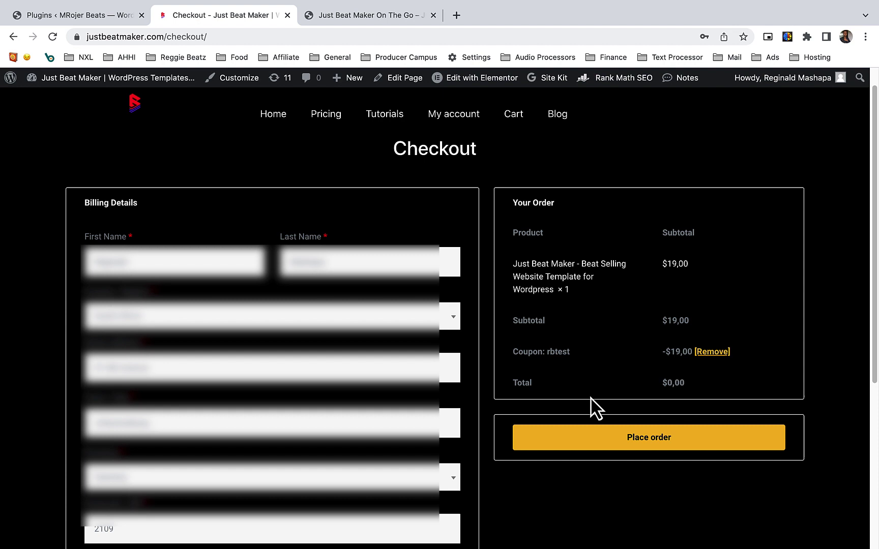
click(666, 447)
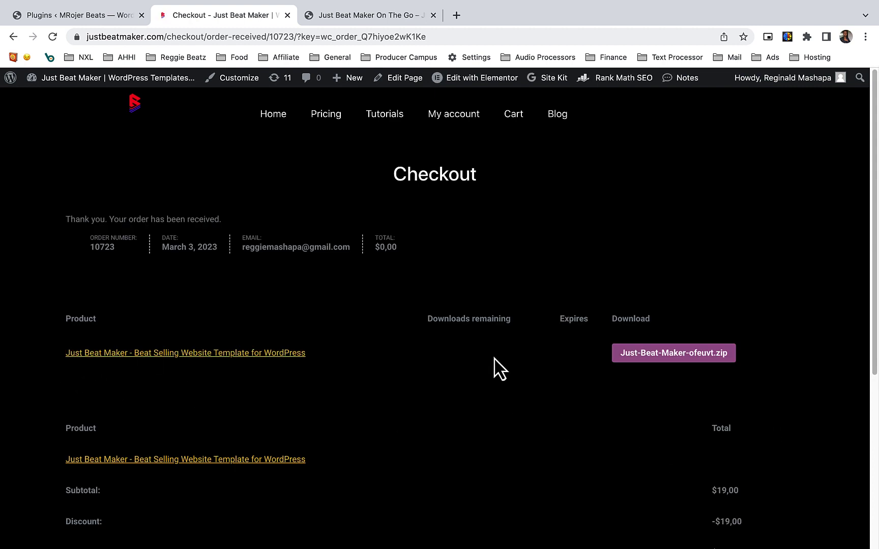
Step: Save Just-Beat-Maker-ofeuvt.zip from the order confirmation into the Downloads folder
click(692, 366)
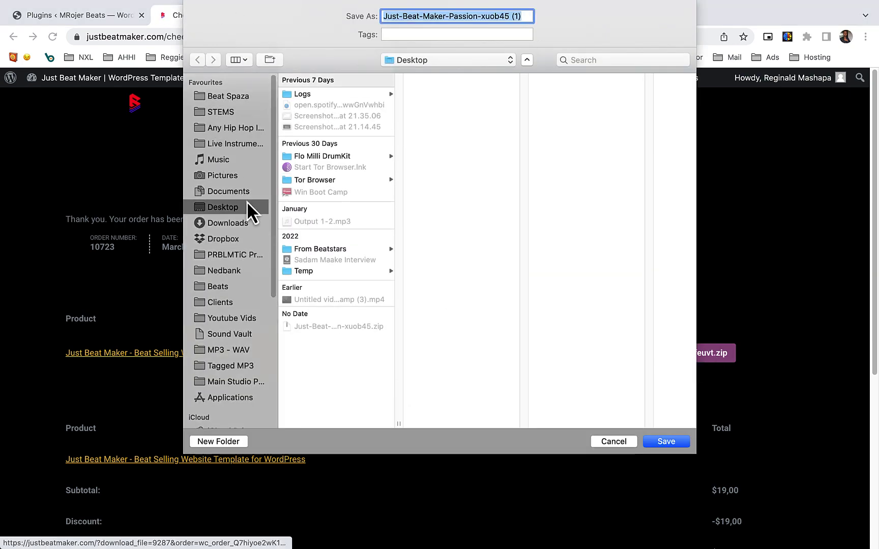
click(241, 224)
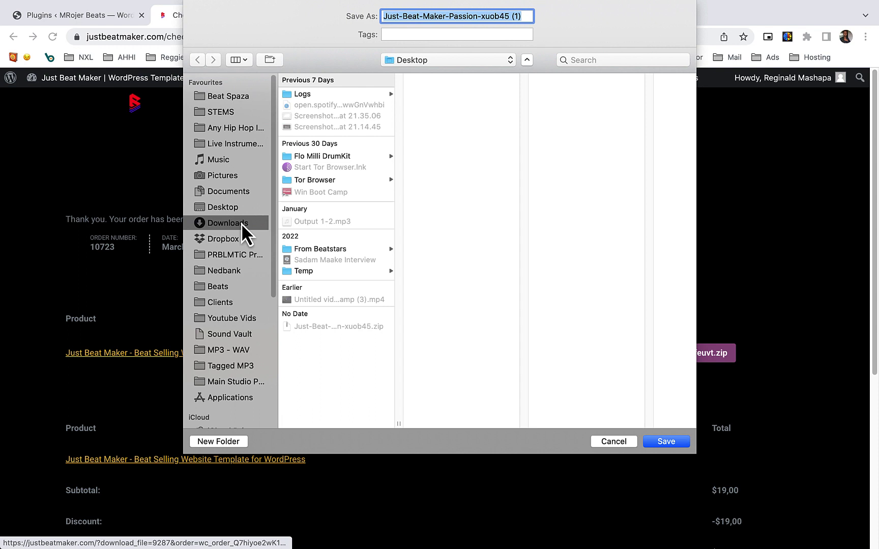
click(669, 441)
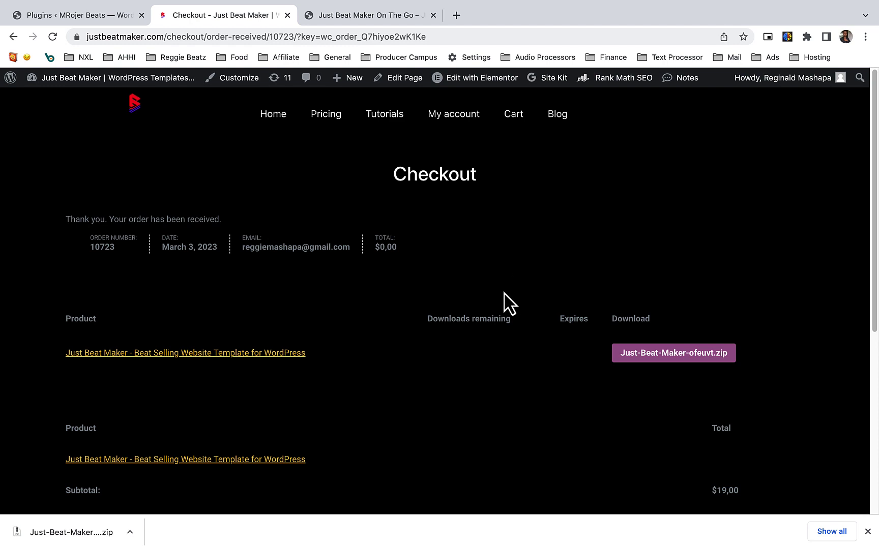
Step: Install the Hello Elementor theme from Appearance > Themes > Add New and activate it
click(73, 16)
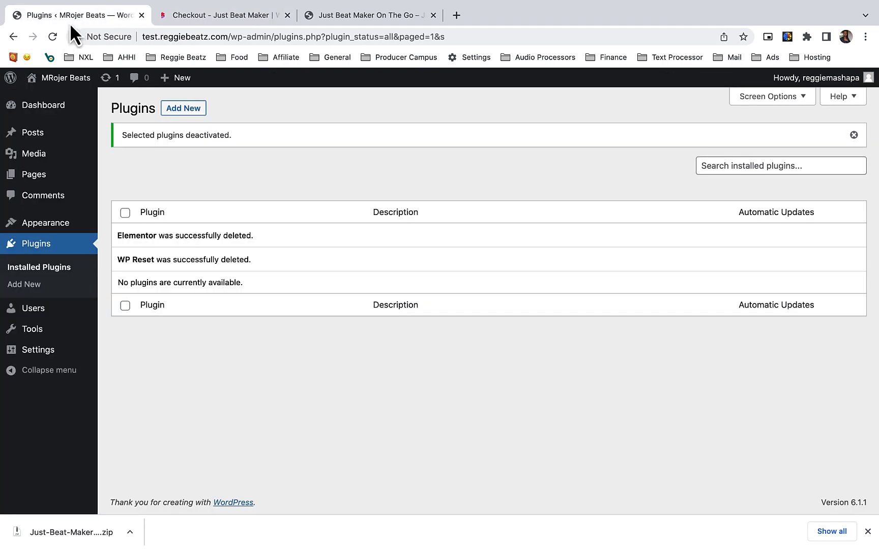
mouse_move(45, 109)
click(117, 107)
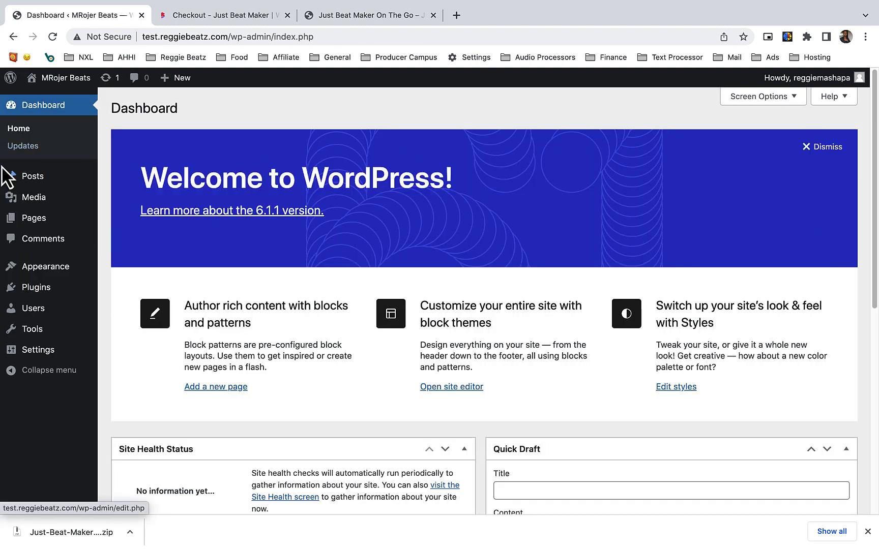
mouse_move(8, 179)
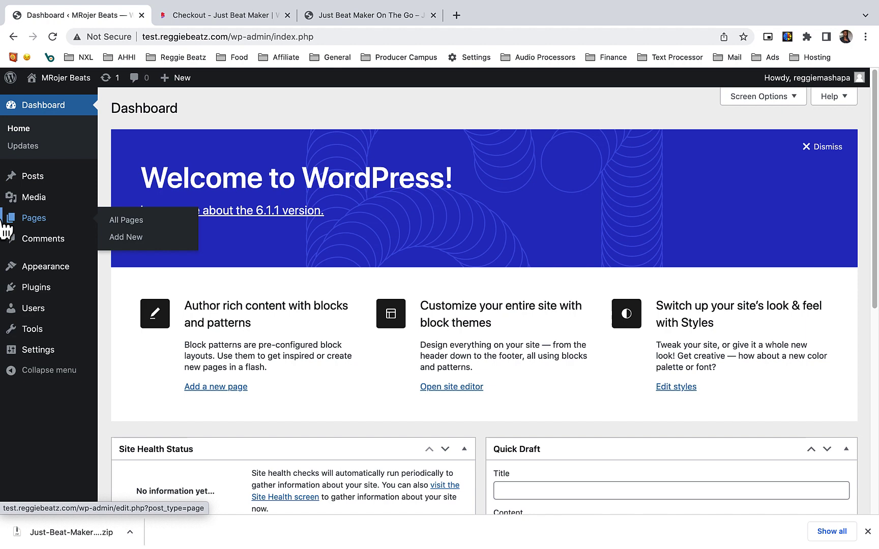
mouse_move(59, 270)
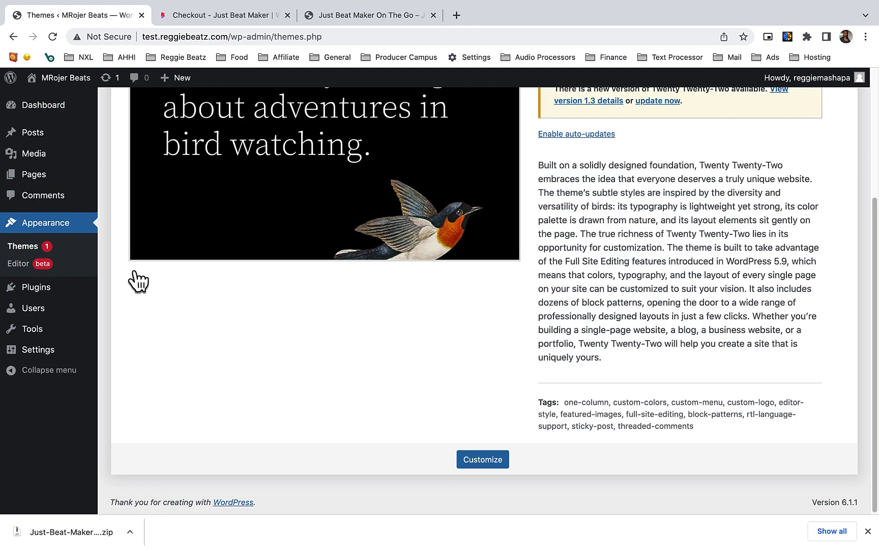
scroll(194, 278, up, 4)
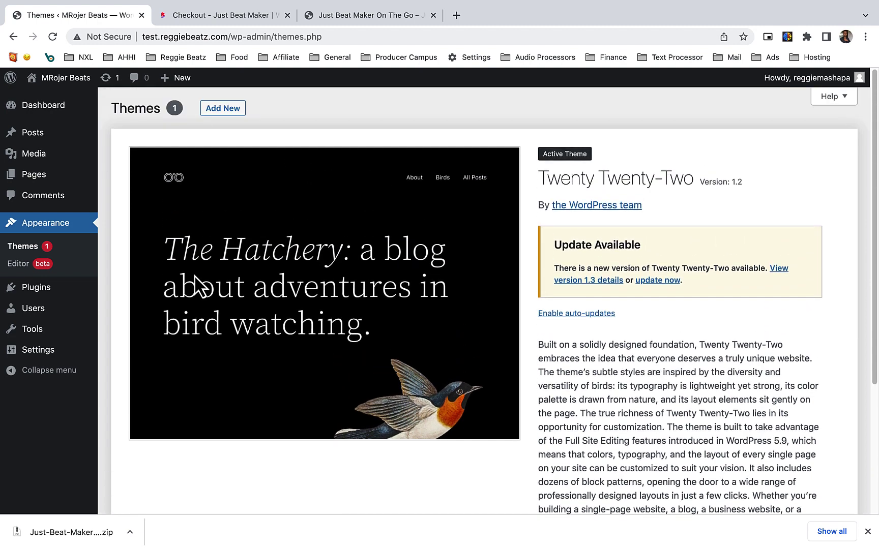
click(223, 122)
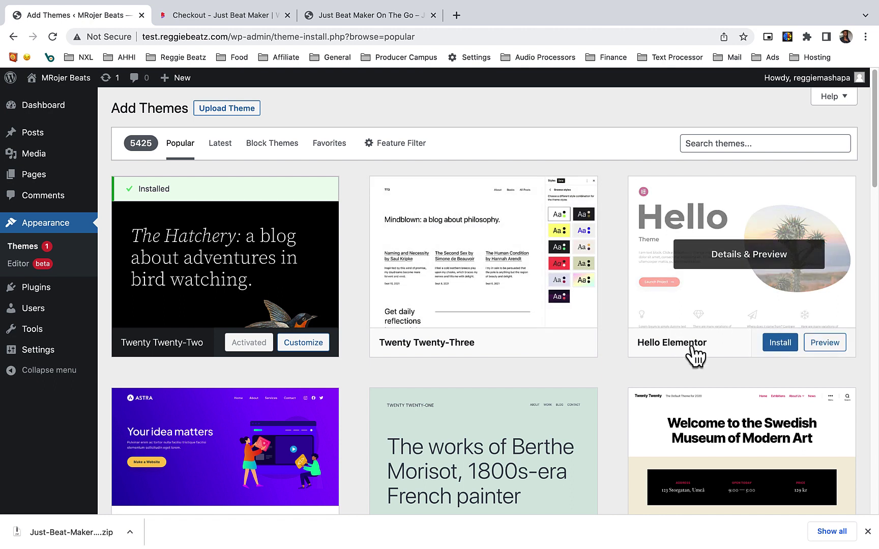
click(779, 344)
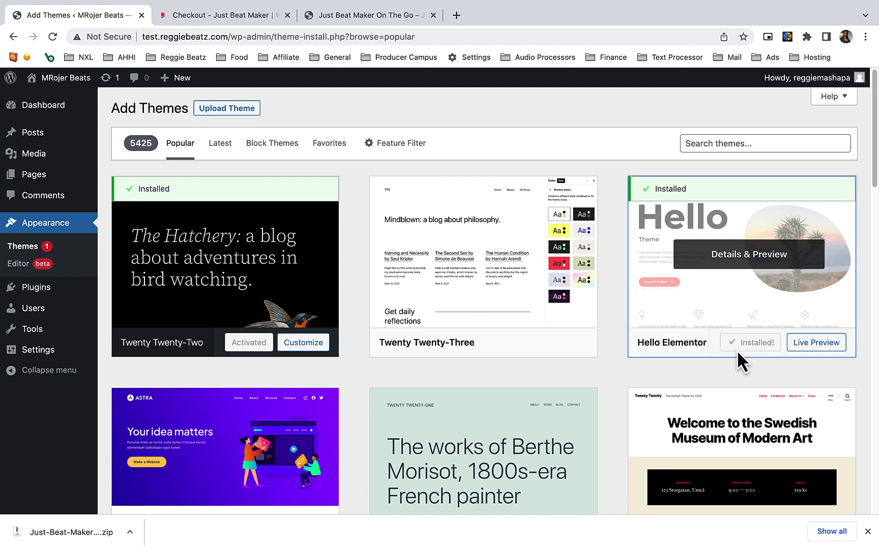
click(752, 344)
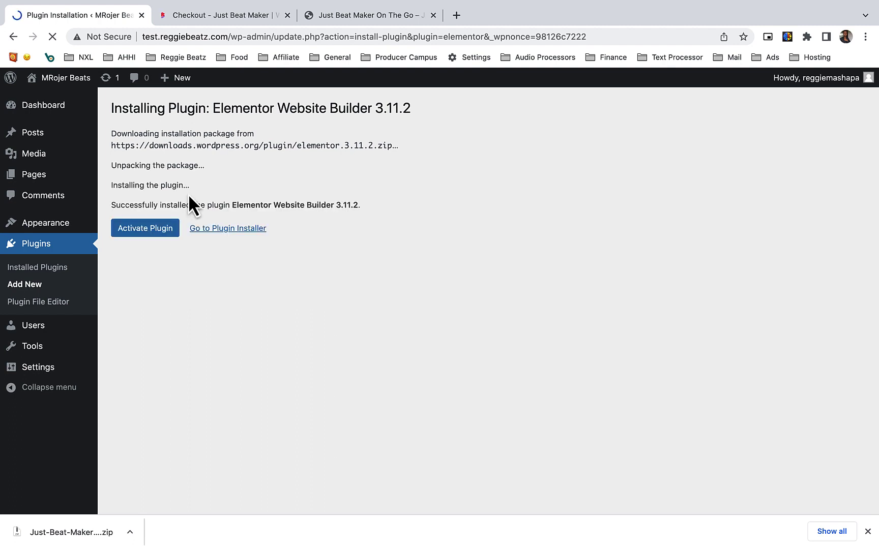
Step: Activate the Elementor 3.11.2 plugin and close its account setup to reach the dashboard
click(146, 233)
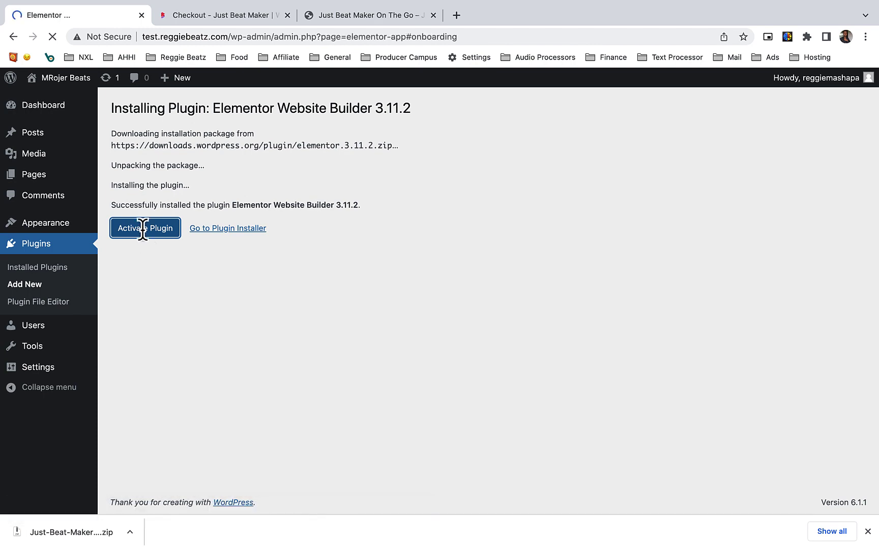
scroll(96, 183, down, 2)
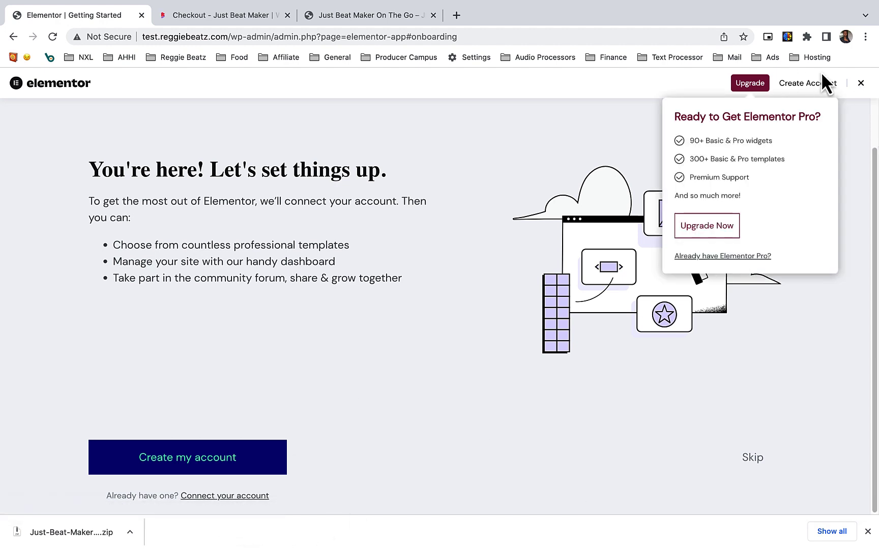
click(860, 83)
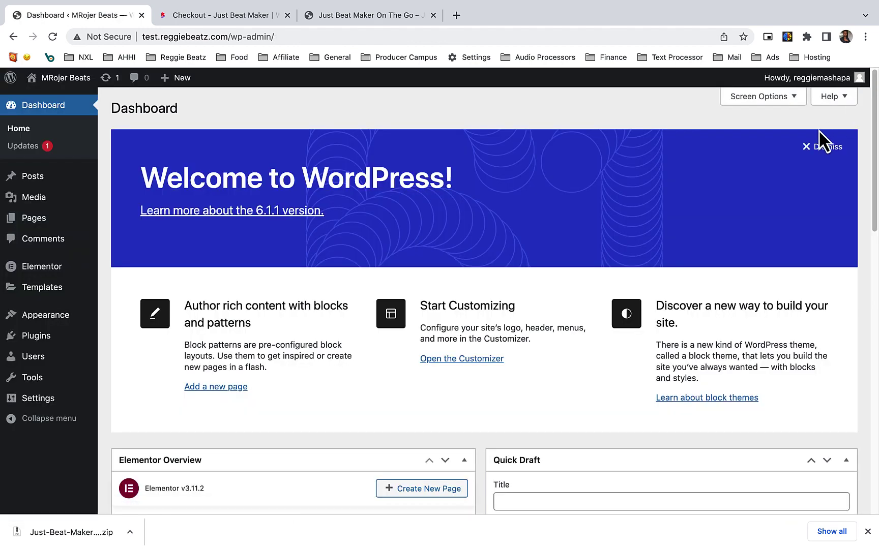
Step: Open the Import / Export Kit tab under Elementor > Tools and start a kit import
mouse_move(31, 269)
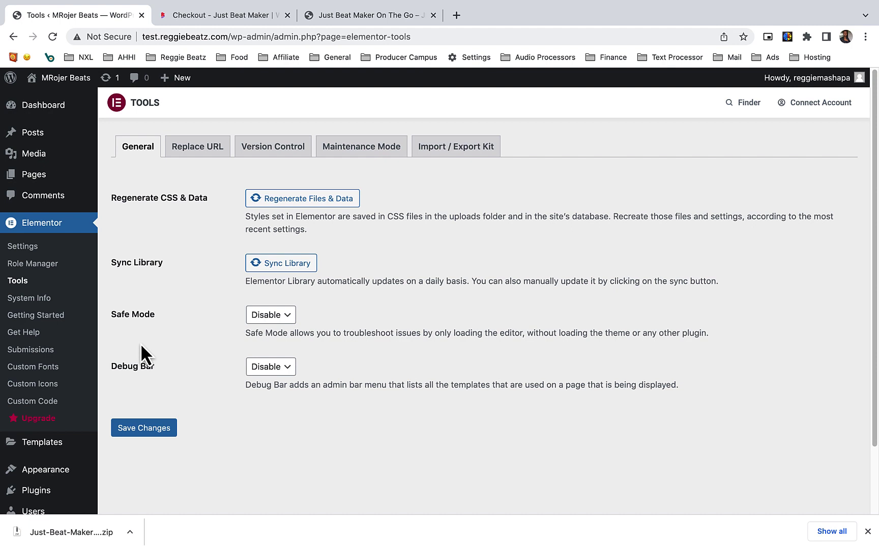
click(445, 153)
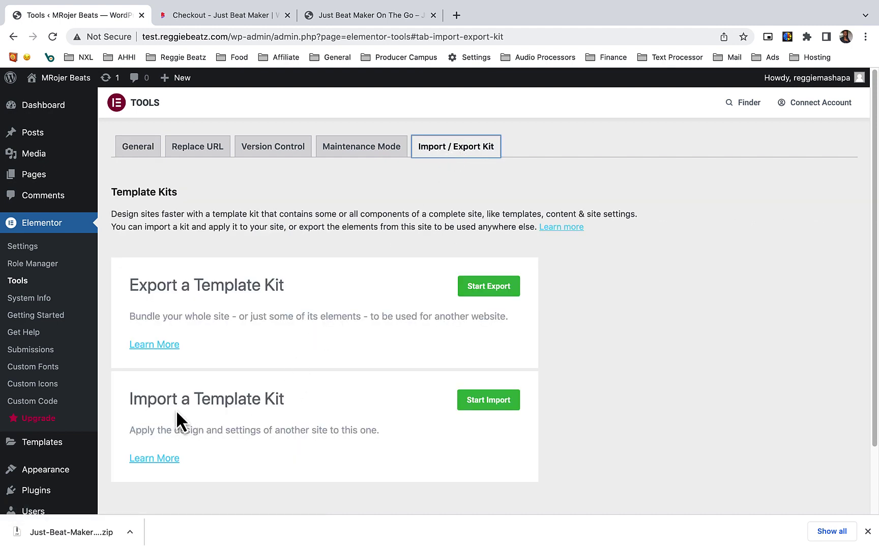
click(487, 403)
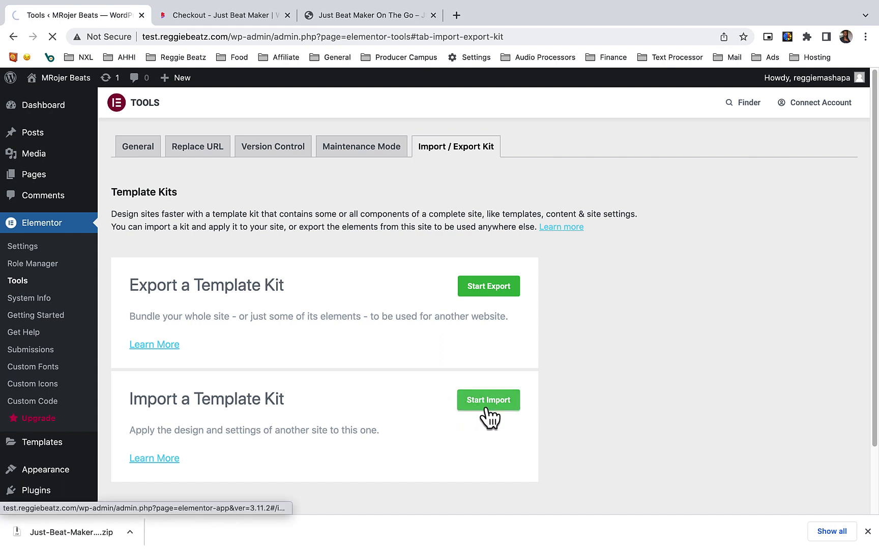
Step: Upload the Just Beat Maker kit zip, accept all its required plugins, and begin the import
scroll(355, 478, down, 1)
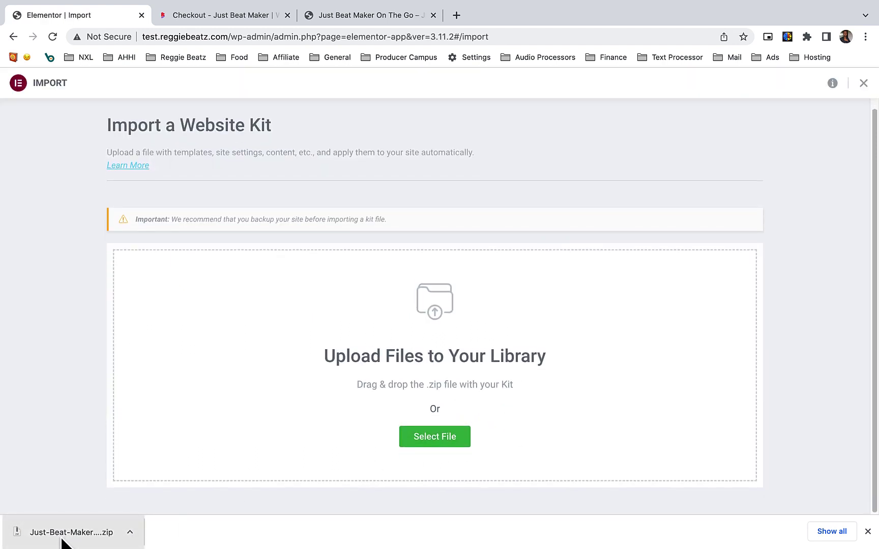
drag(55, 543, 436, 353)
click(222, 19)
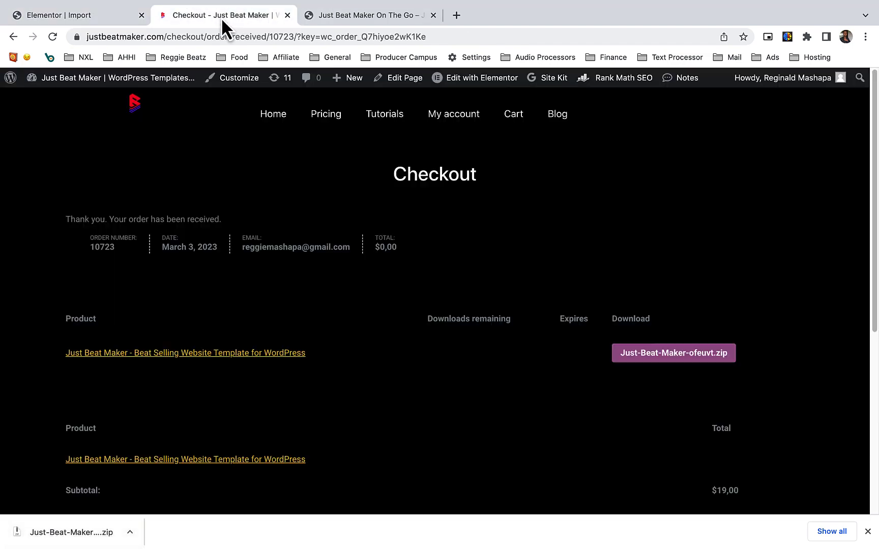
click(51, 11)
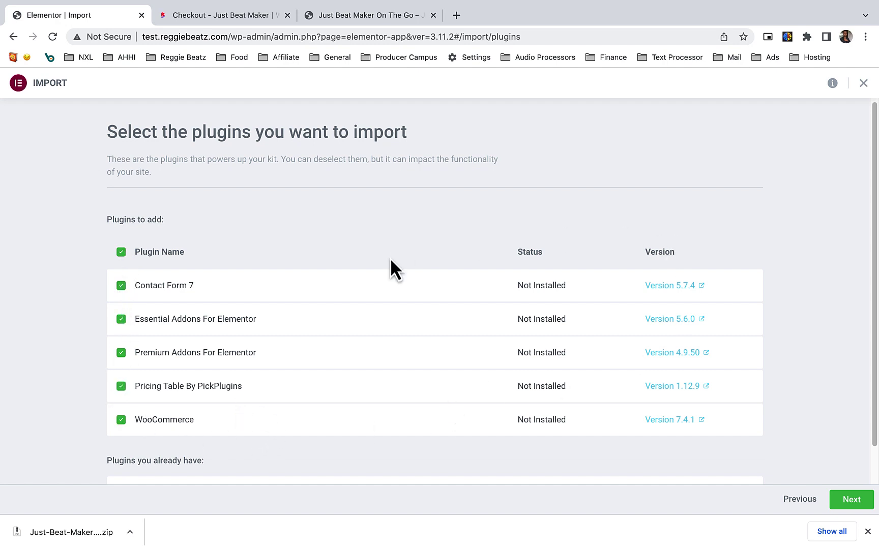
click(858, 503)
click(859, 509)
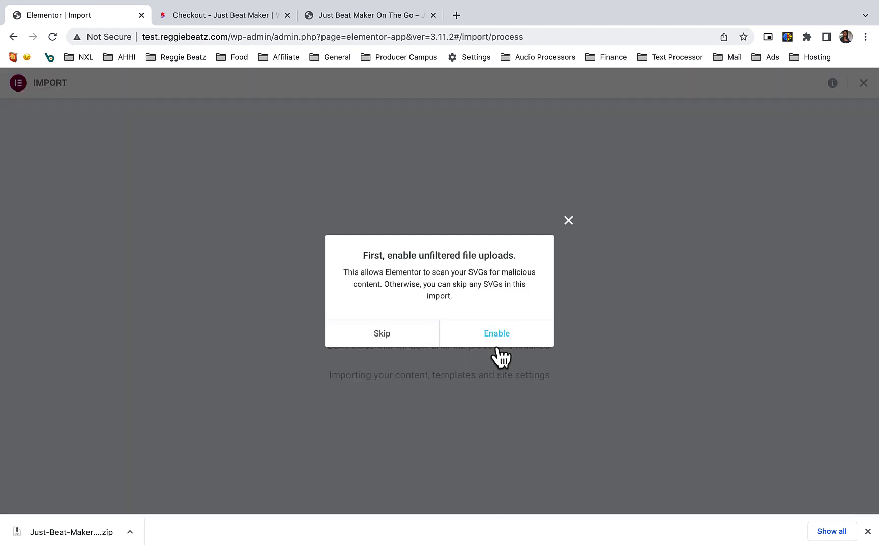
Step: Enable unfiltered file uploads so the kit's SVG files import, then let the import finish
click(492, 336)
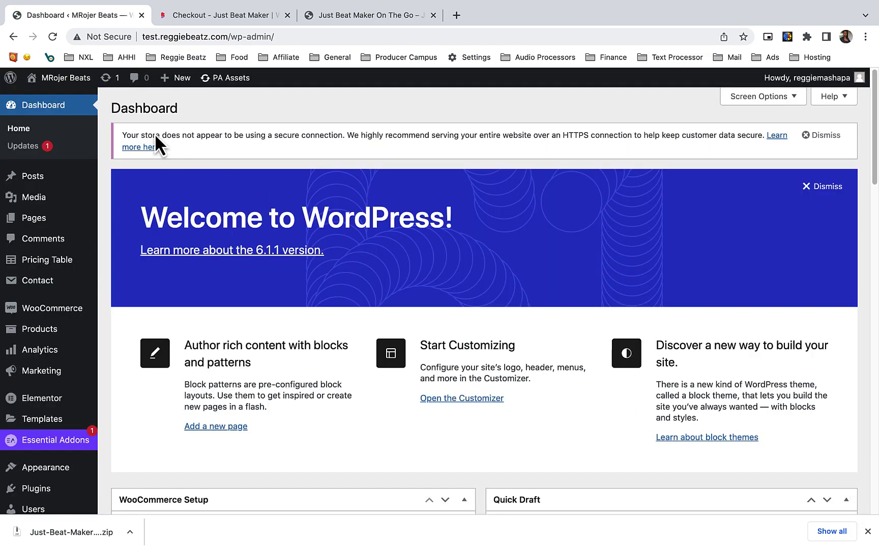
Step: Visit the site and scroll through the new Just Beat Maker home page
mouse_move(59, 81)
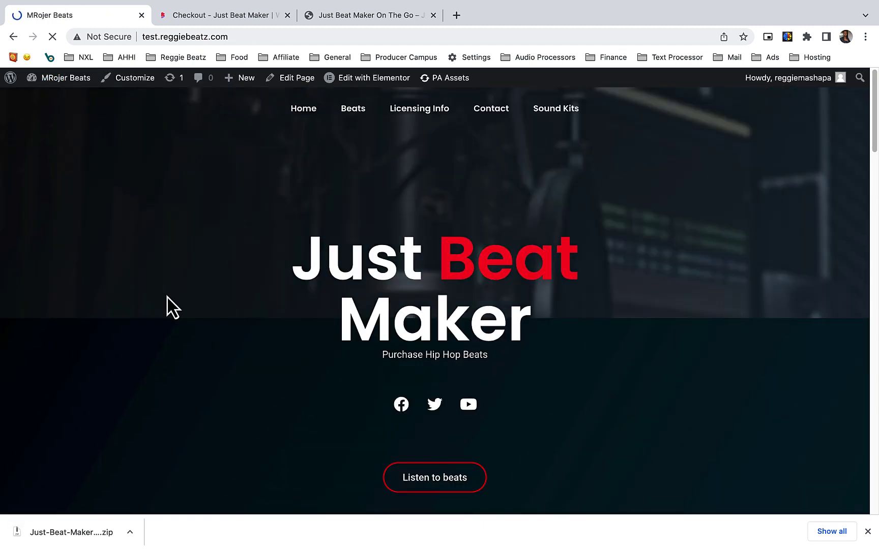
scroll(261, 337, down, 2)
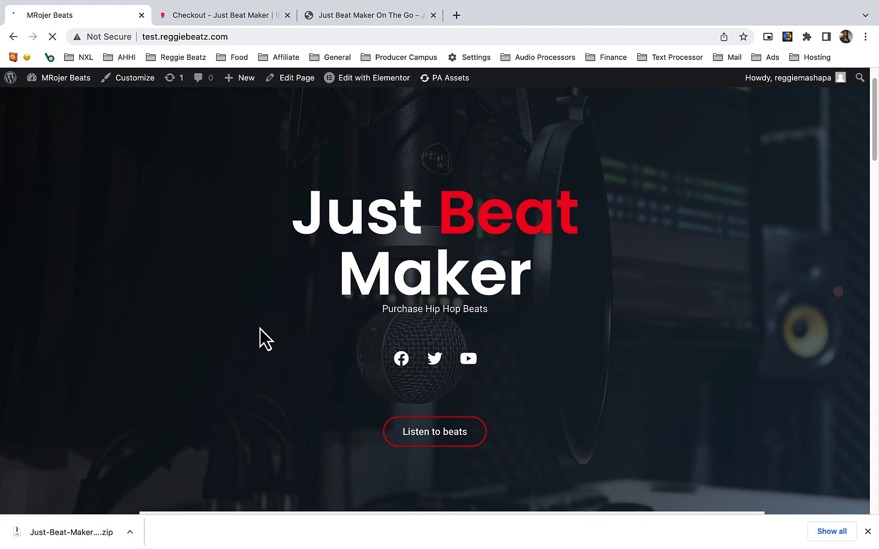
scroll(259, 328, up, 2)
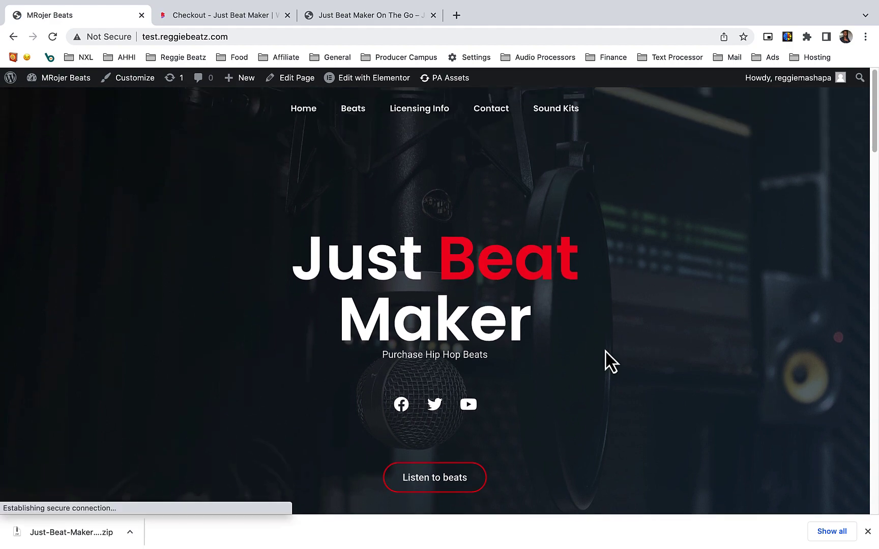
scroll(605, 364, down, 15)
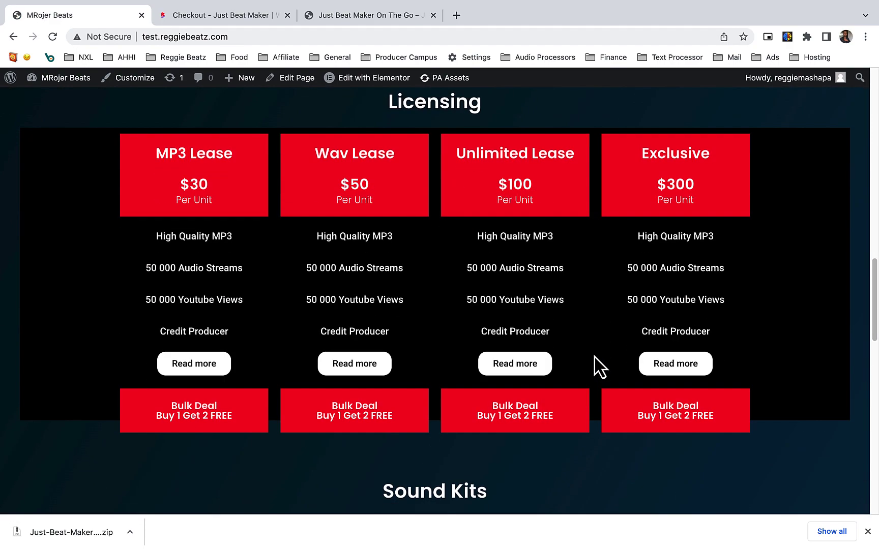
scroll(594, 356, down, 15)
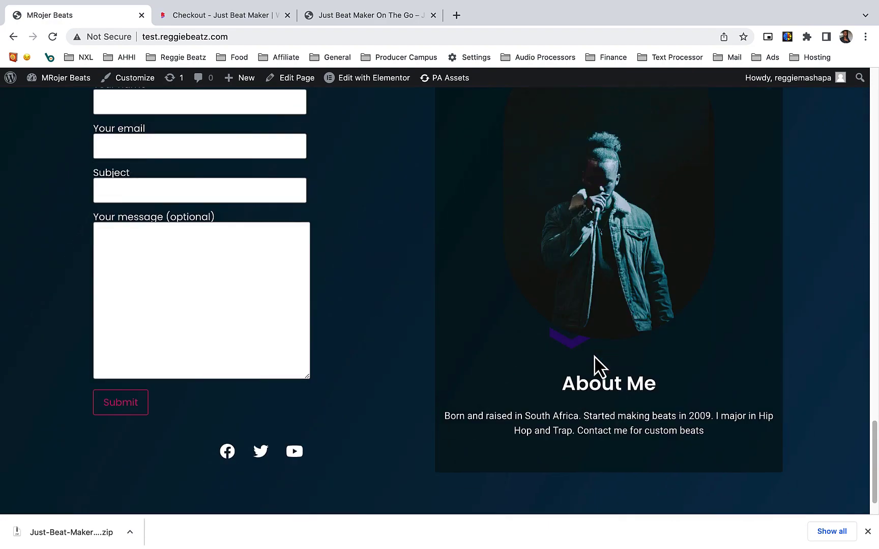
scroll(594, 367, up, 20)
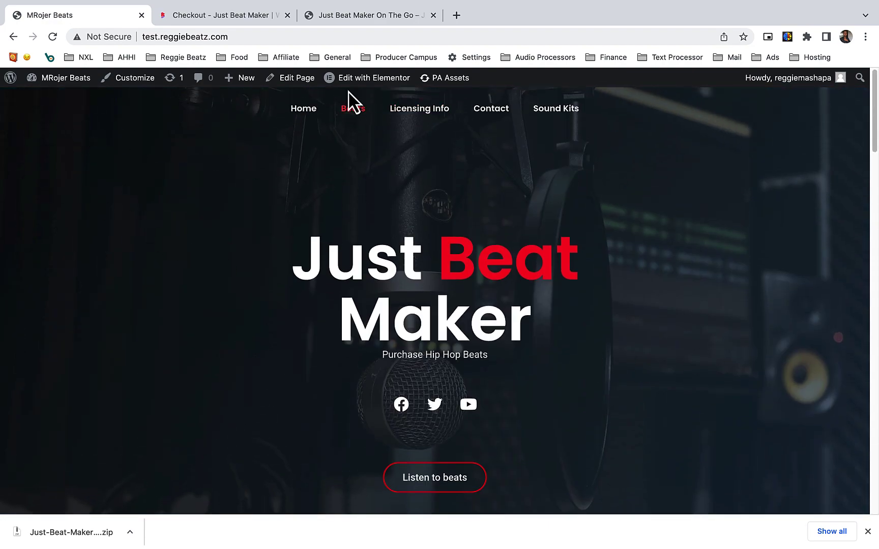
mouse_move(370, 80)
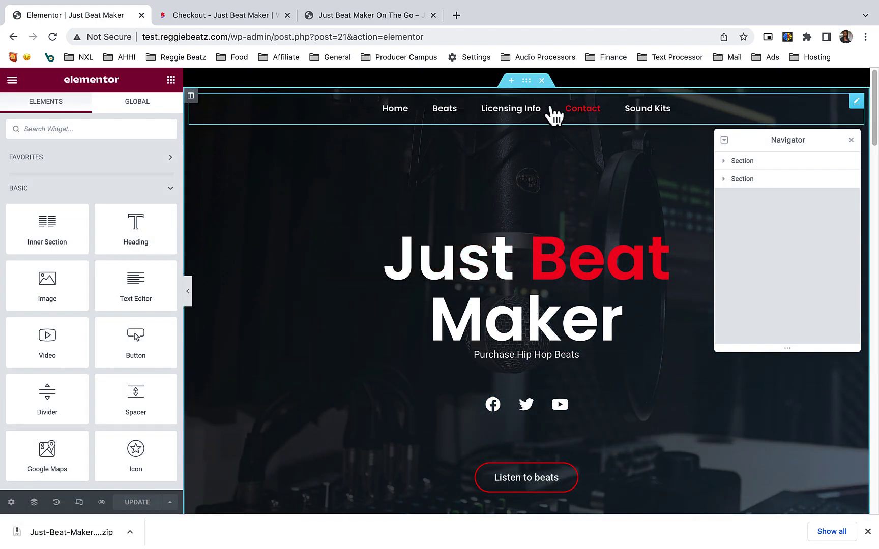
Step: Inspect the hero section's background and heading, leaving the Just Beat Maker heading text unchanged
click(526, 83)
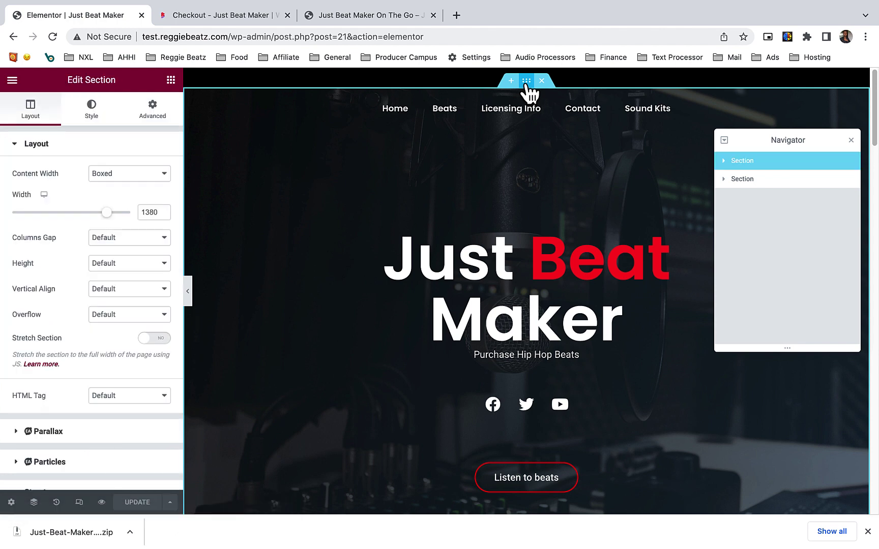
scroll(94, 251, down, 3)
scroll(93, 252, up, 5)
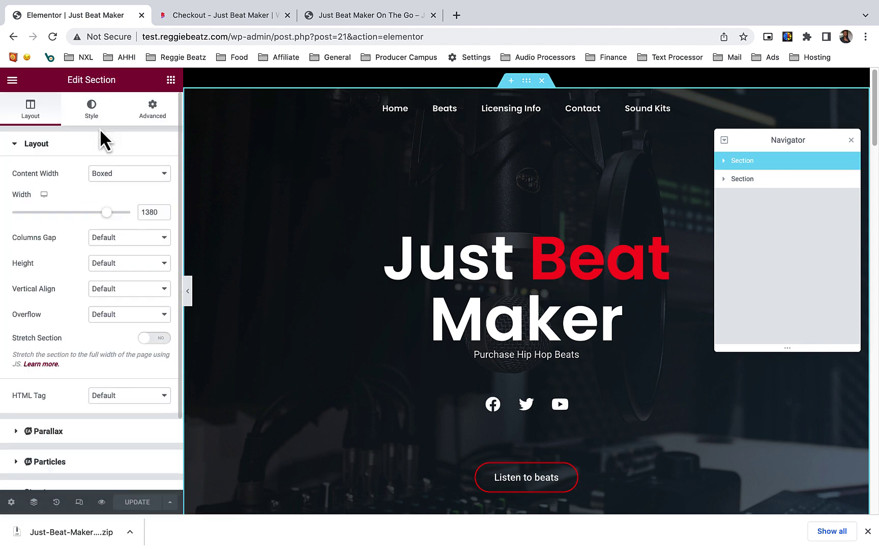
click(98, 112)
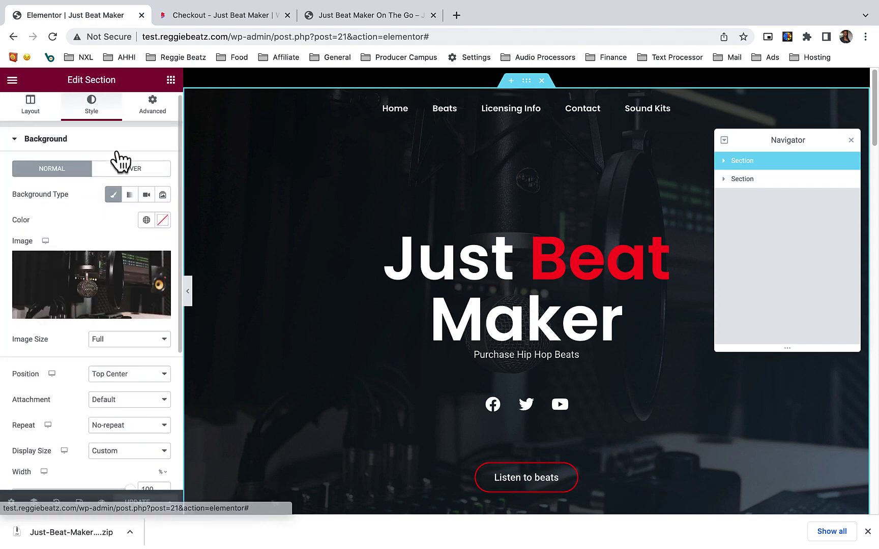
scroll(100, 264, down, 1)
mouse_move(98, 275)
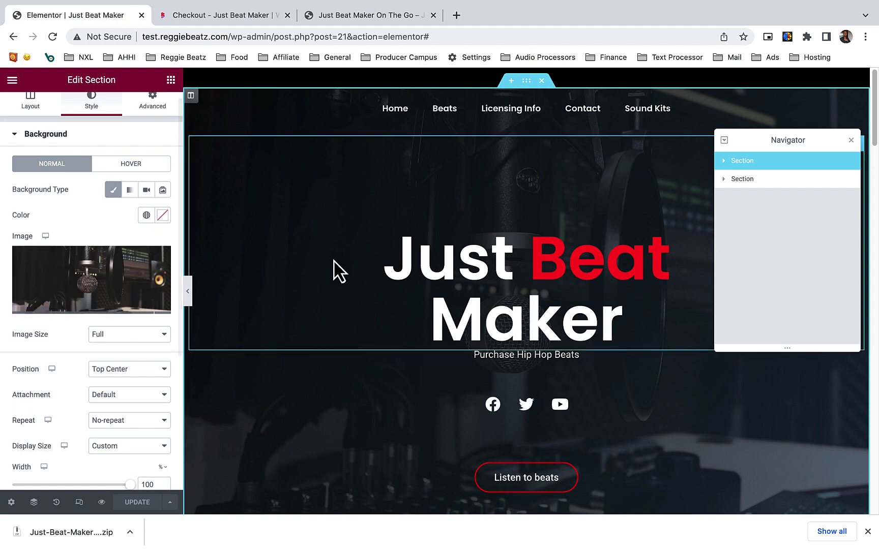
click(520, 262)
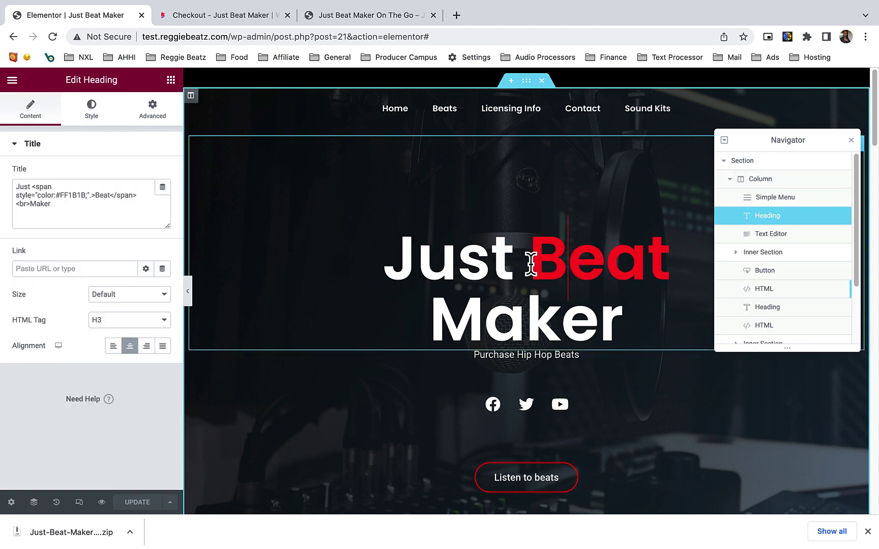
click(459, 259)
text(g)
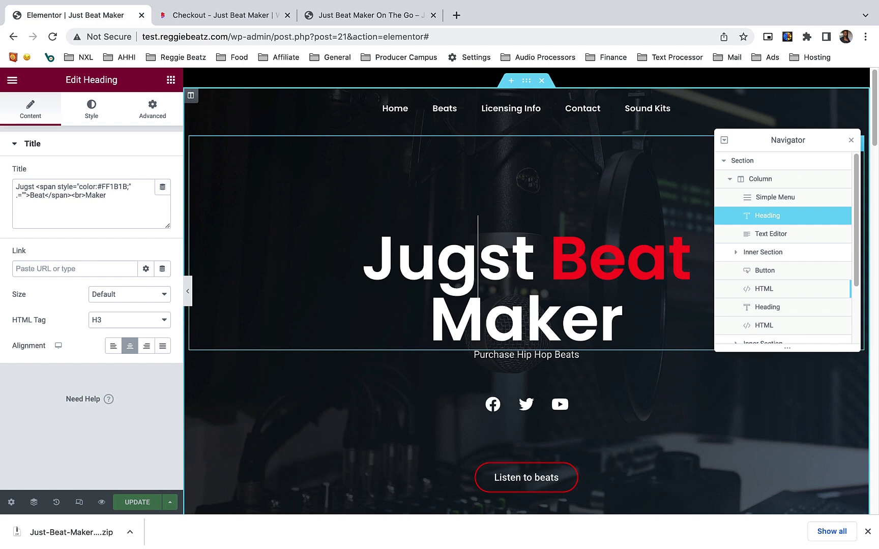
key(BackSpace)
Step: Hide the Navigator and open the beat player's HTML widget showing its BeatStars iframe code
scroll(476, 285, down, 5)
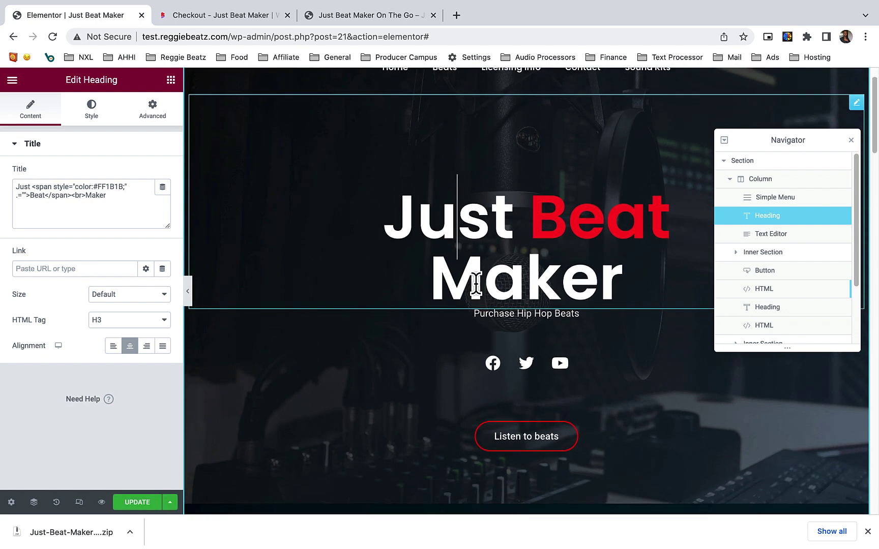
scroll(488, 303, down, 5)
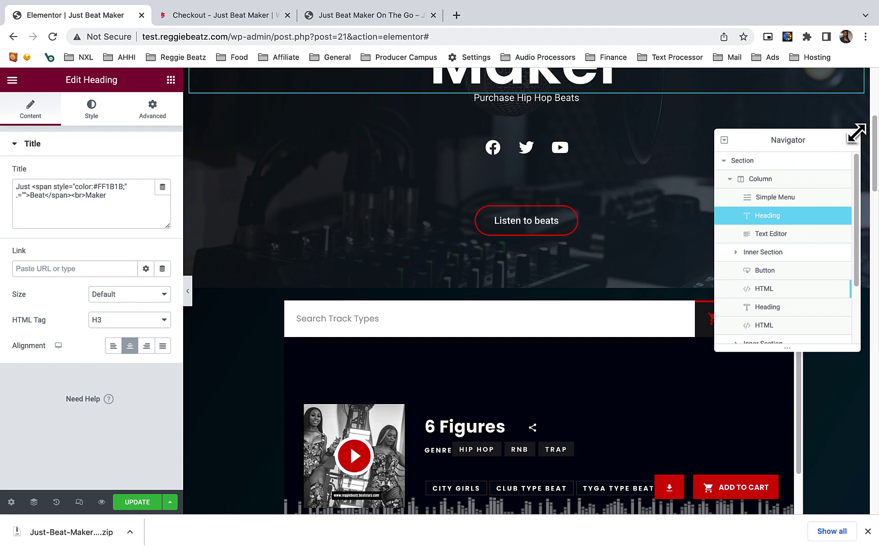
click(852, 144)
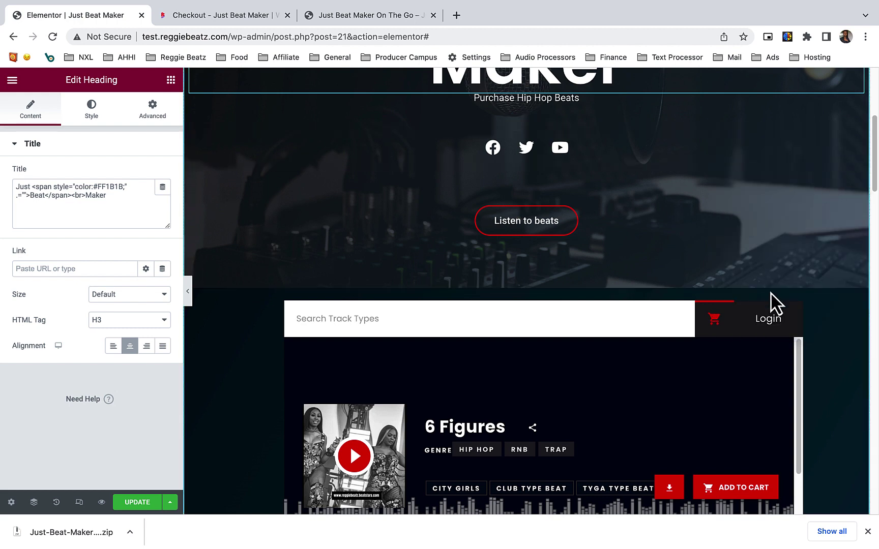
scroll(595, 223, down, 6)
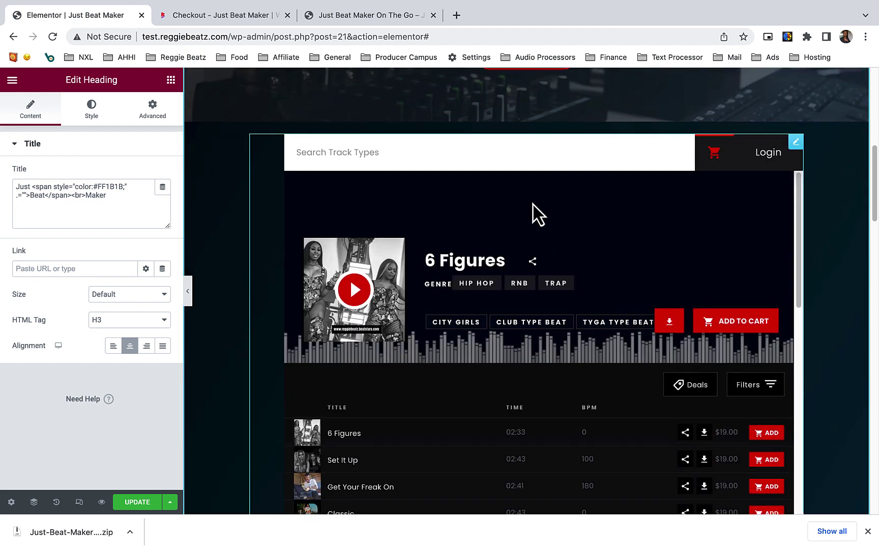
click(795, 142)
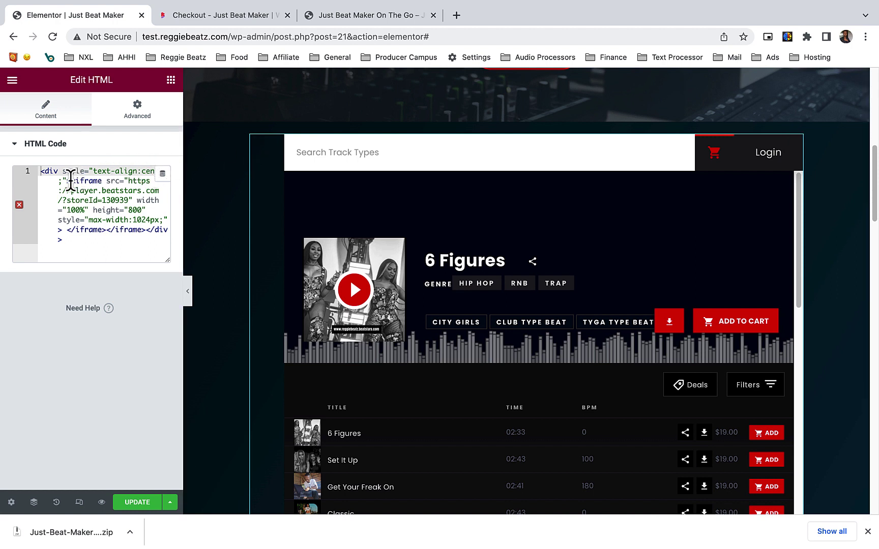
drag(72, 181, 144, 235)
drag(71, 181, 97, 182)
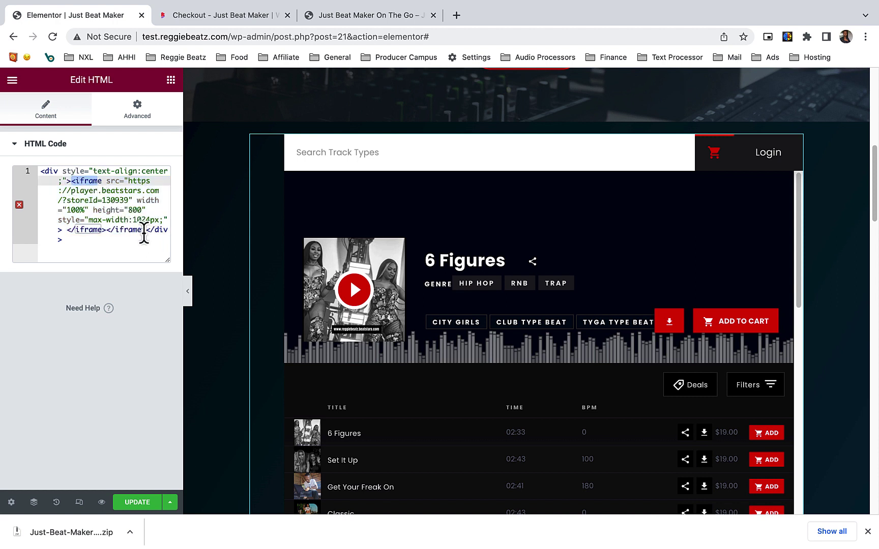
drag(142, 230, 71, 187)
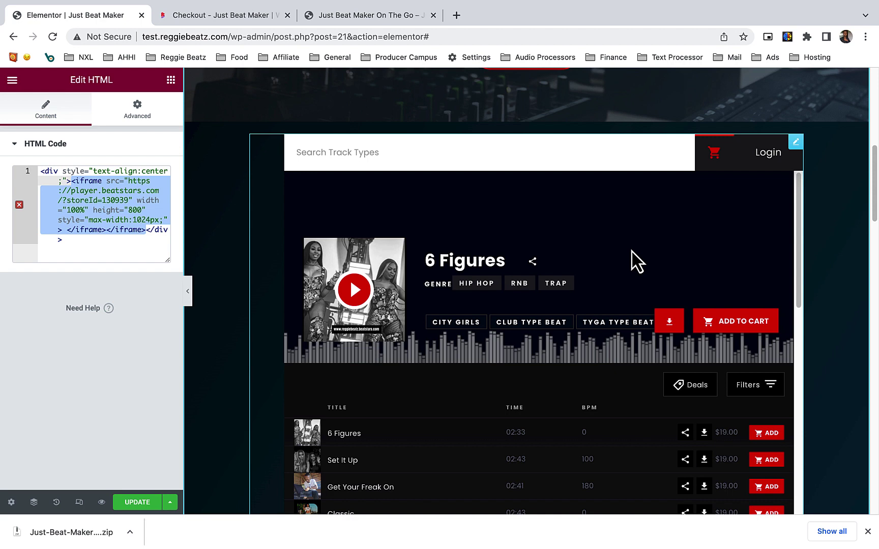
Step: Undo the accidental move of the MP3 Lease heading in the Licensing pricing table
scroll(818, 277, down, 6)
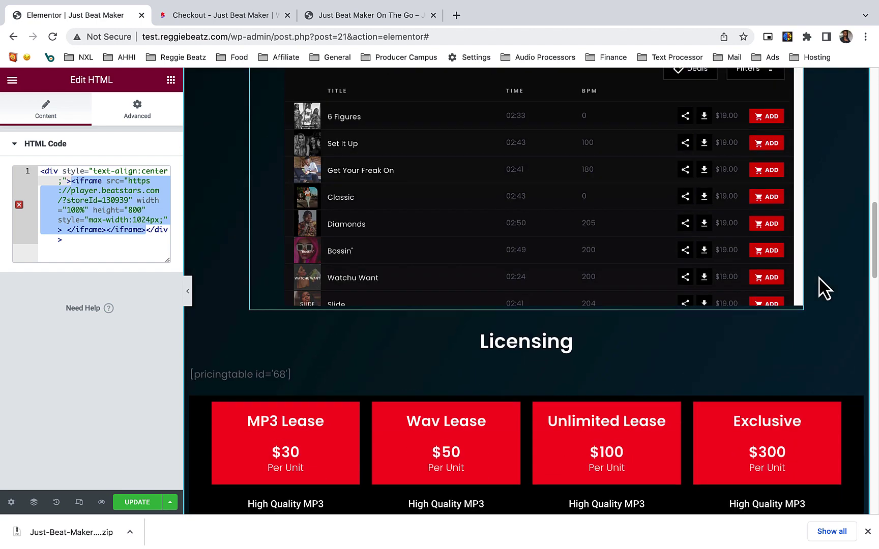
scroll(818, 278, down, 3)
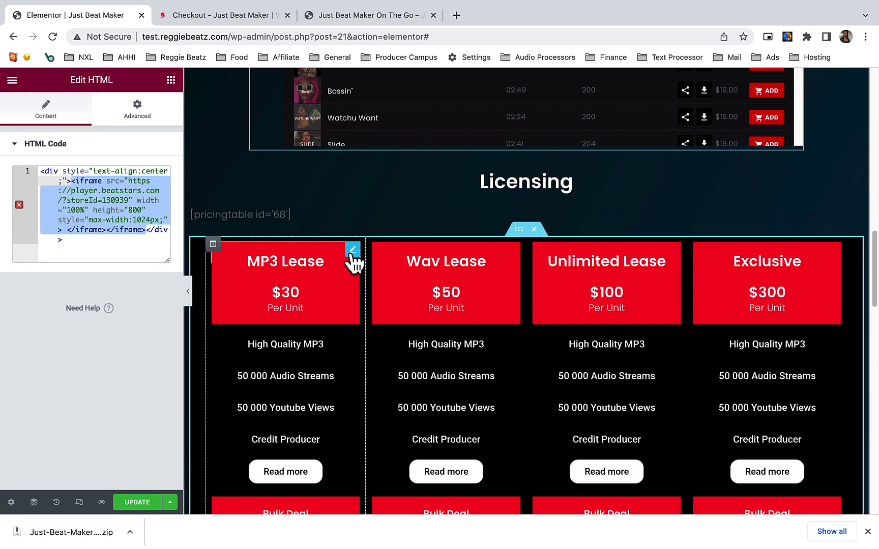
drag(352, 252, 350, 260)
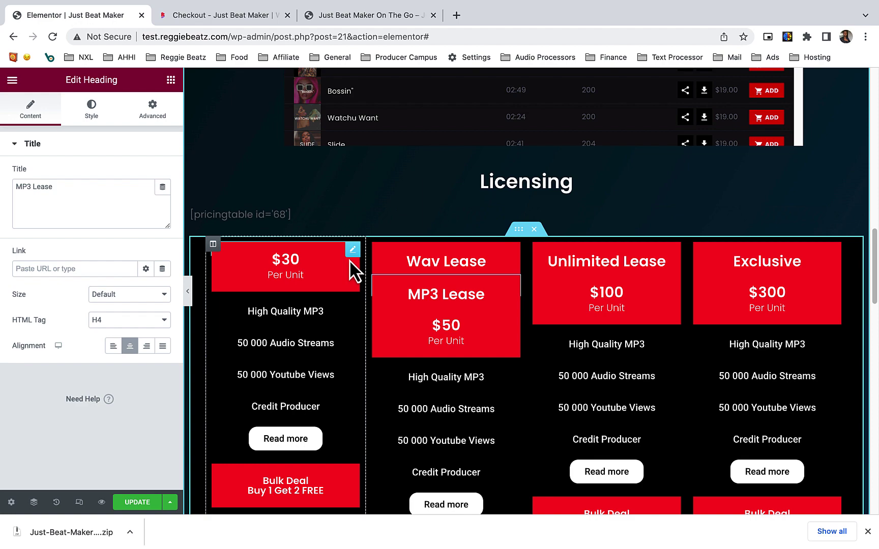
key(super+z)
Step: Inspect the Wav Lease feature list, expanding and collapsing its High Quality MP3 item
scroll(325, 356, up, 10)
scroll(350, 416, down, 8)
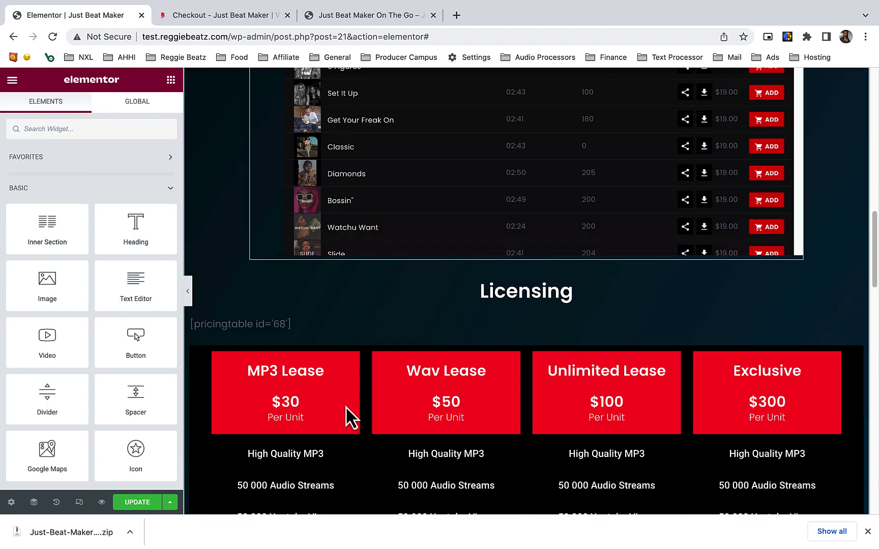
scroll(347, 411, down, 10)
scroll(348, 416, up, 6)
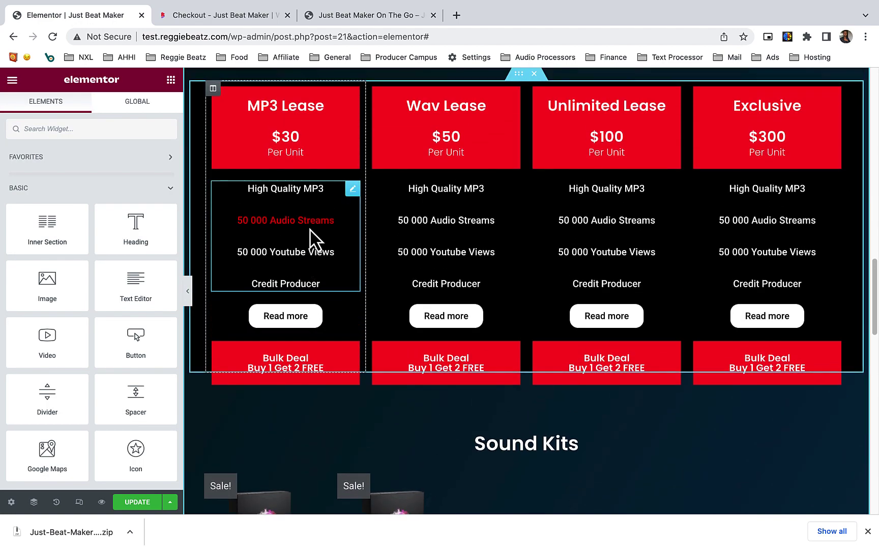
click(511, 193)
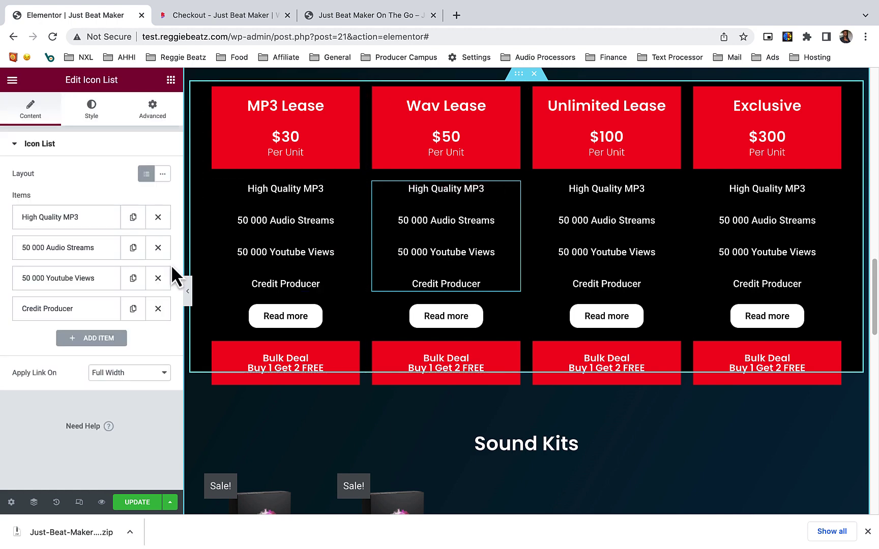
click(81, 219)
click(82, 219)
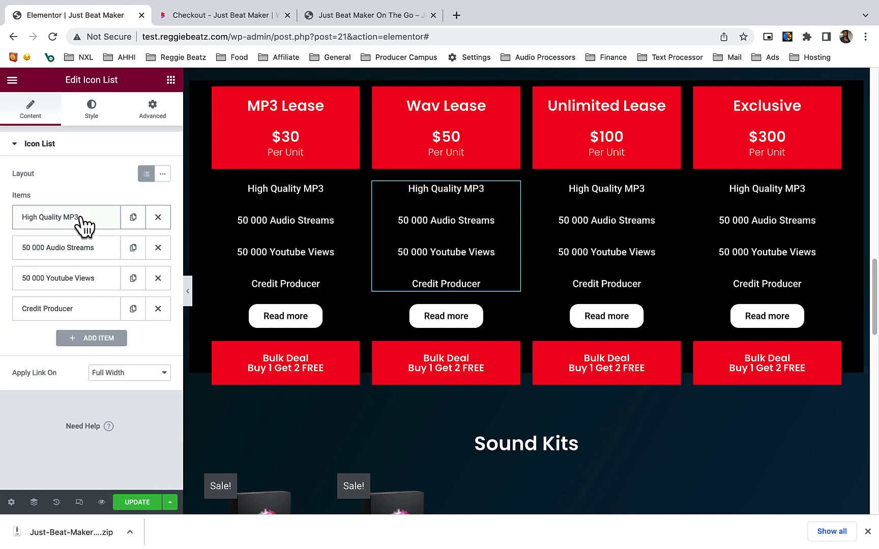
Step: Review the Sound Kits Woo Products settings: Skin 3, Grid layout, WooCommerce thumbnail images
scroll(519, 330, down, 5)
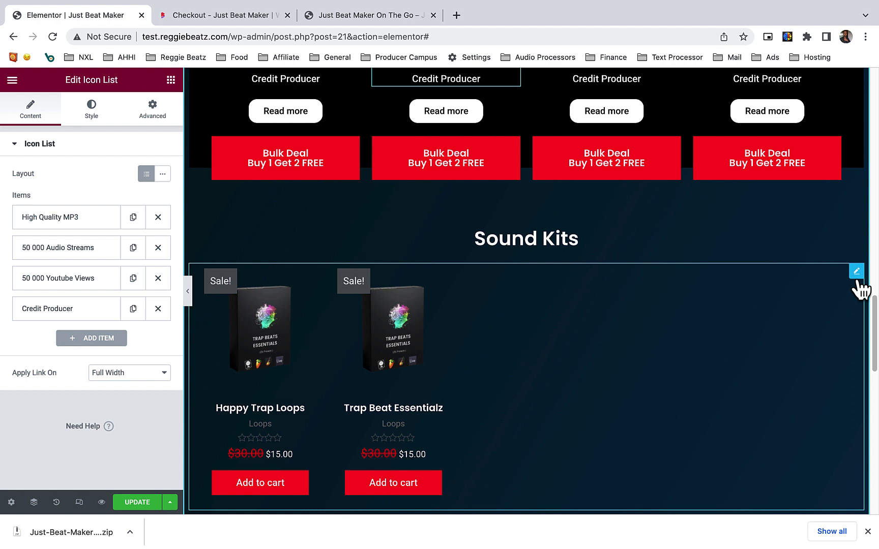
click(856, 274)
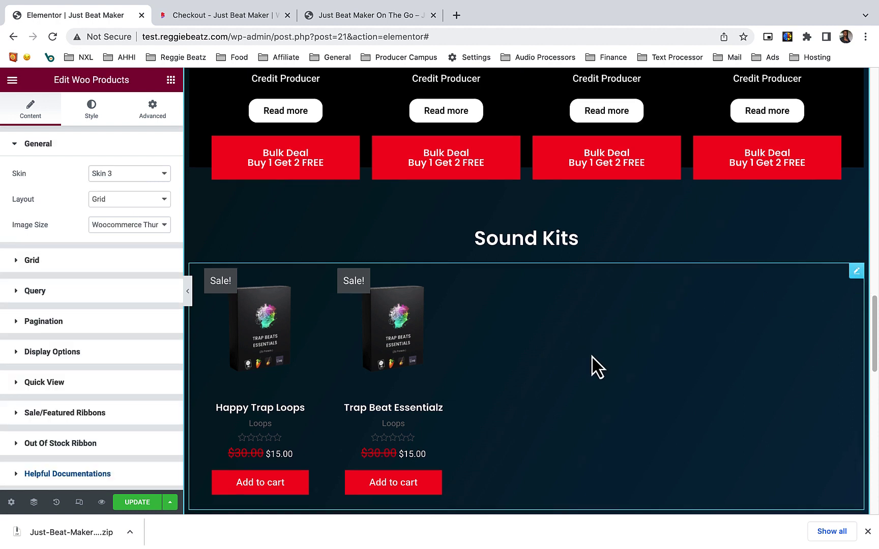
scroll(592, 367, down, 2)
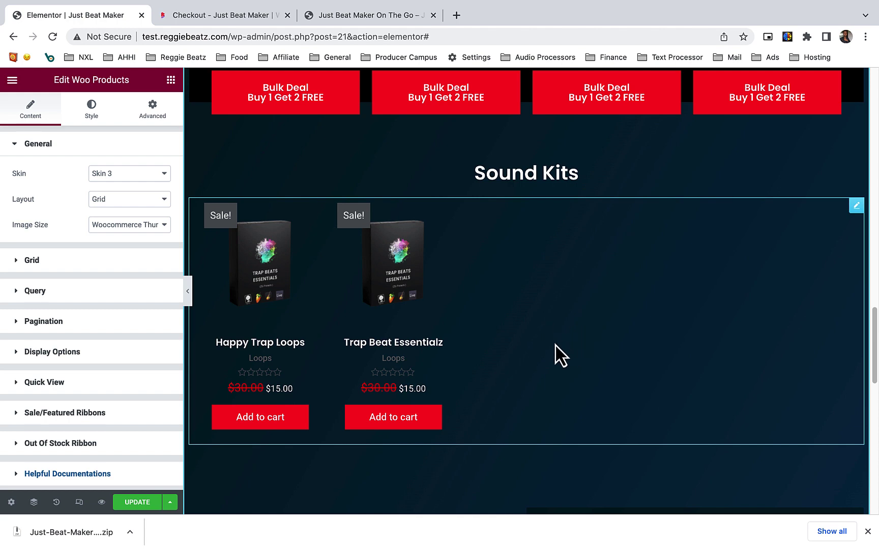
scroll(548, 358, down, 5)
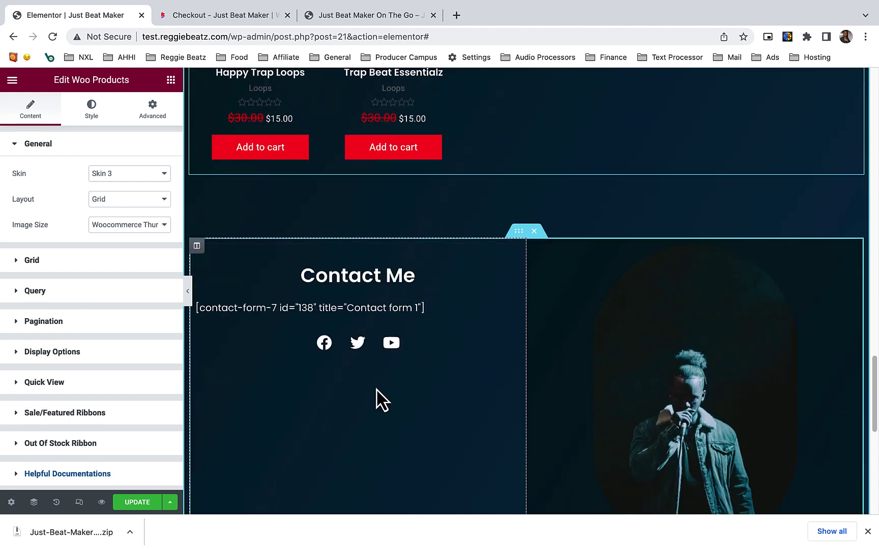
scroll(378, 404, down, 8)
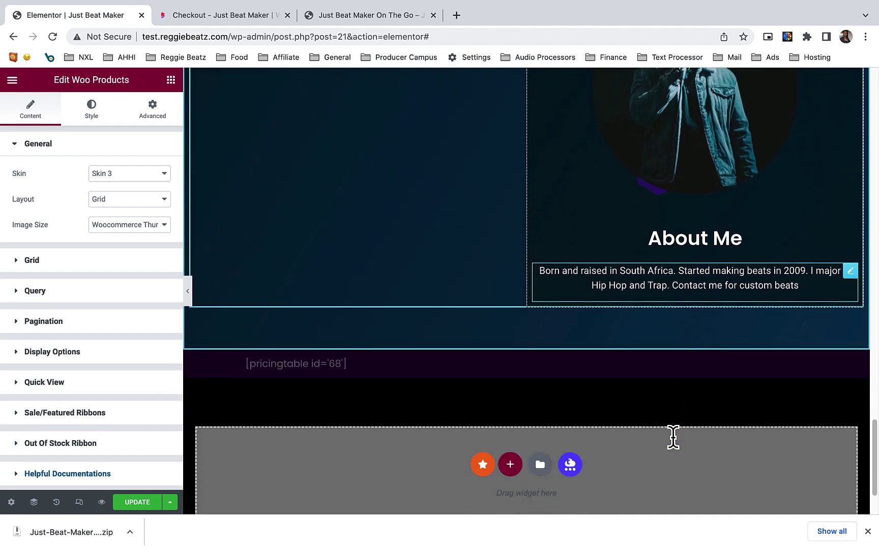
scroll(678, 447, up, 20)
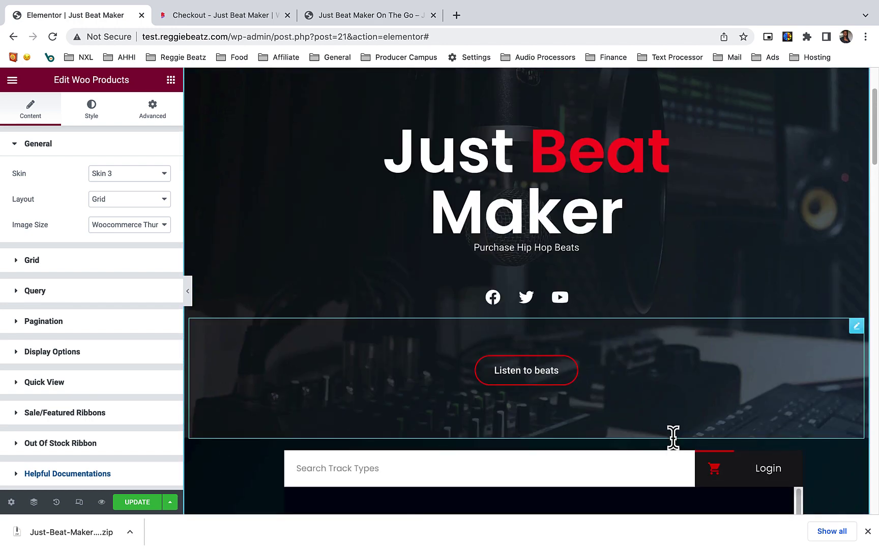